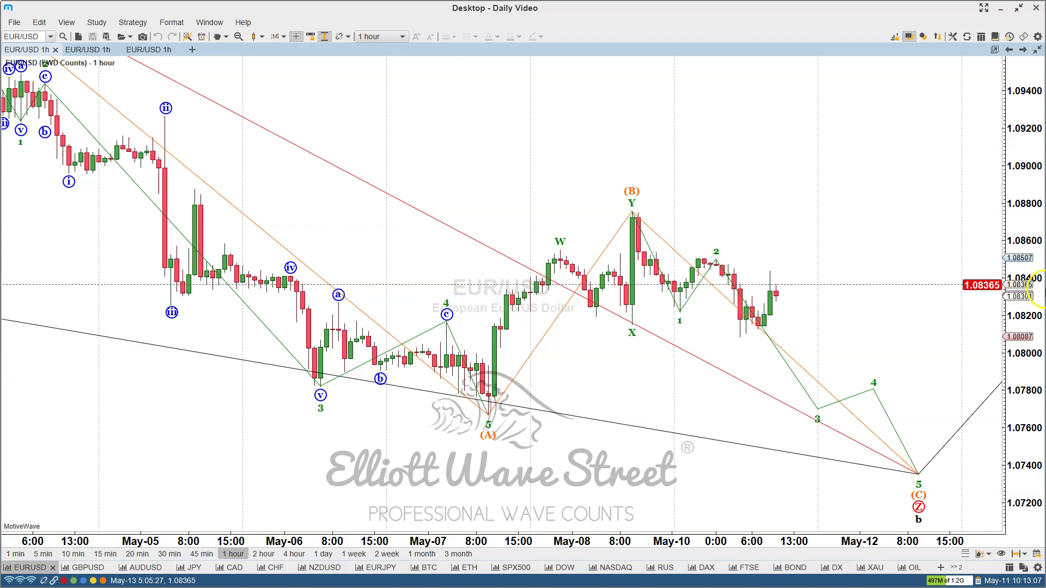
left_click(927, 291)
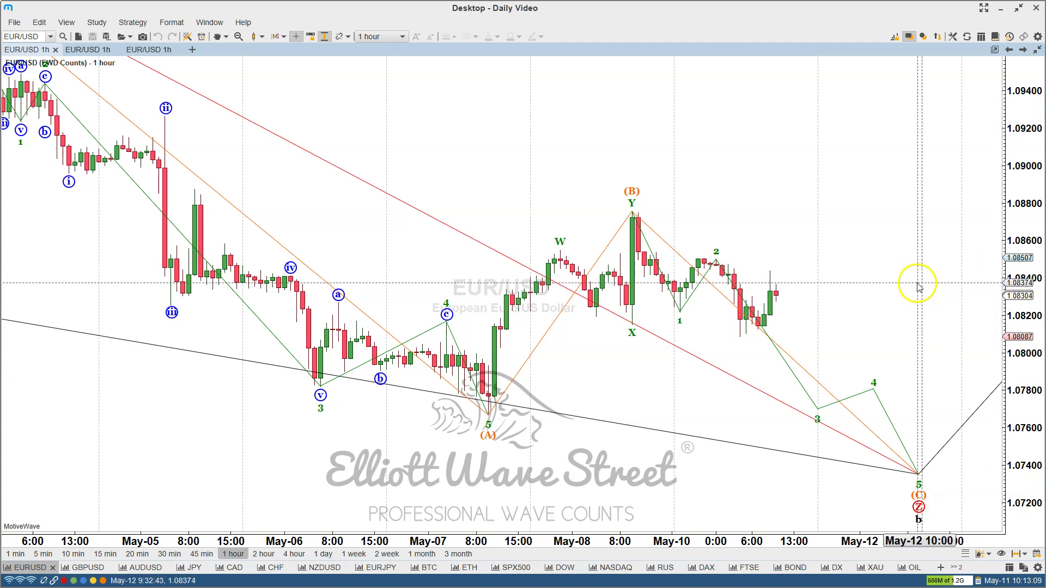
left_click(867, 305)
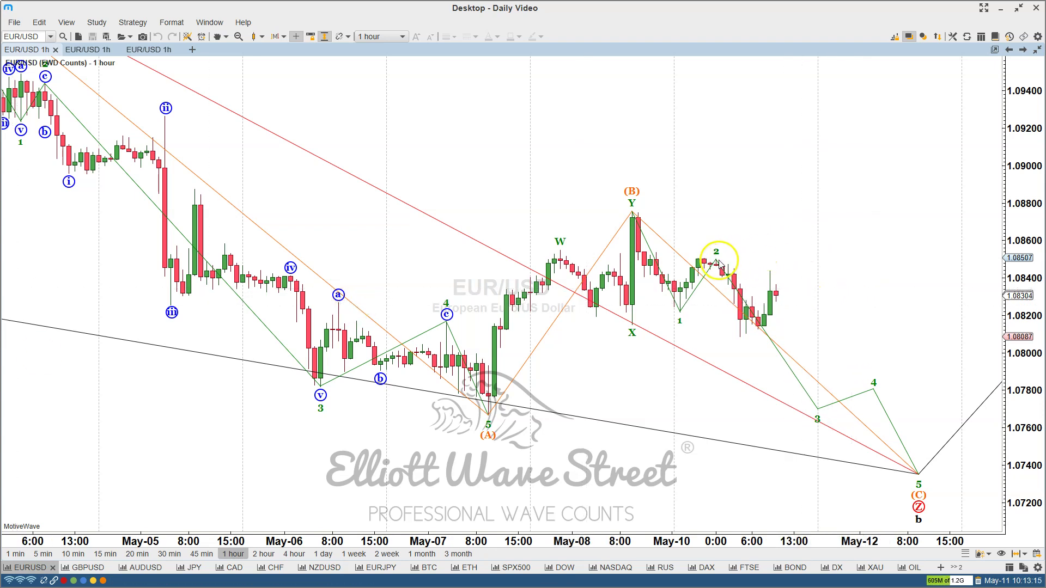
Step: Sketch the EUR/USD hourly path from green wave 2 down to i near 1.0808, up to ii near 1.0844, and down to about 1.0780
left_click_drag(720, 265, 745, 341)
left_click(744, 340)
left_click(774, 275)
left_click(745, 353)
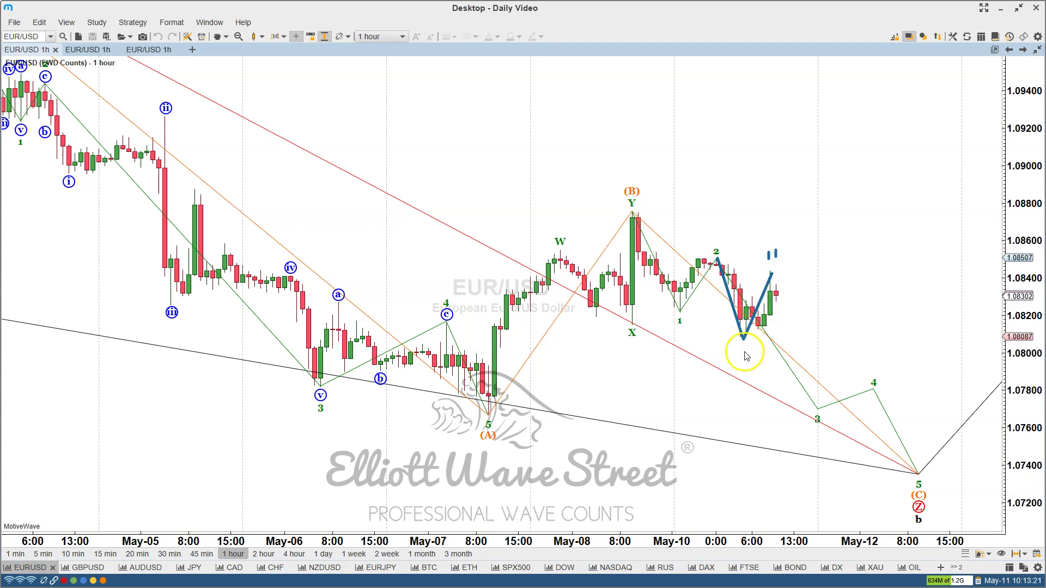
left_click(775, 275)
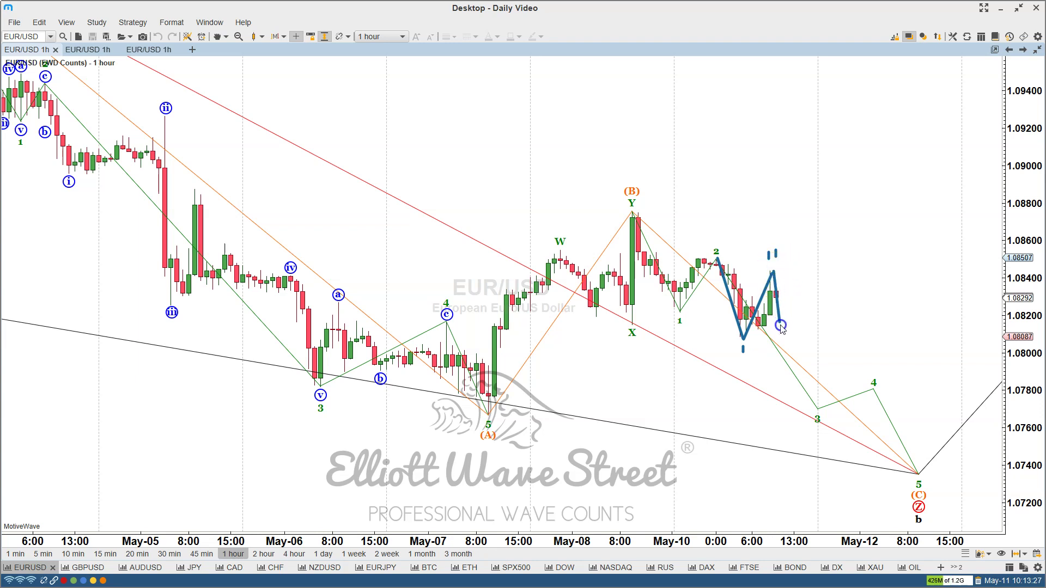
left_click(800, 394)
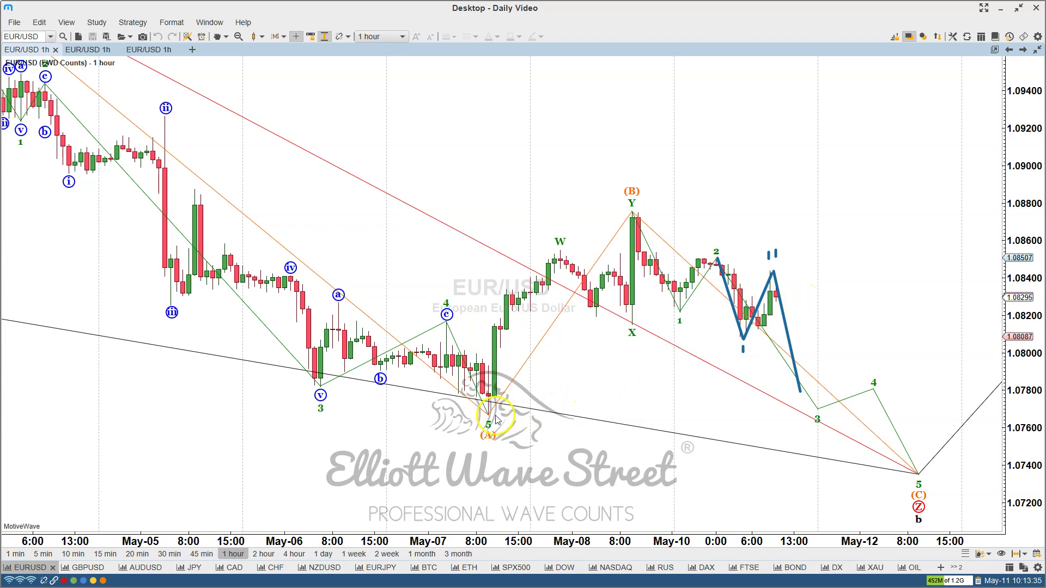
Step: Draw a horizontal line from the wave (A) low to the price axis, and clear the screen drawings
left_click_drag(489, 416, 1008, 429)
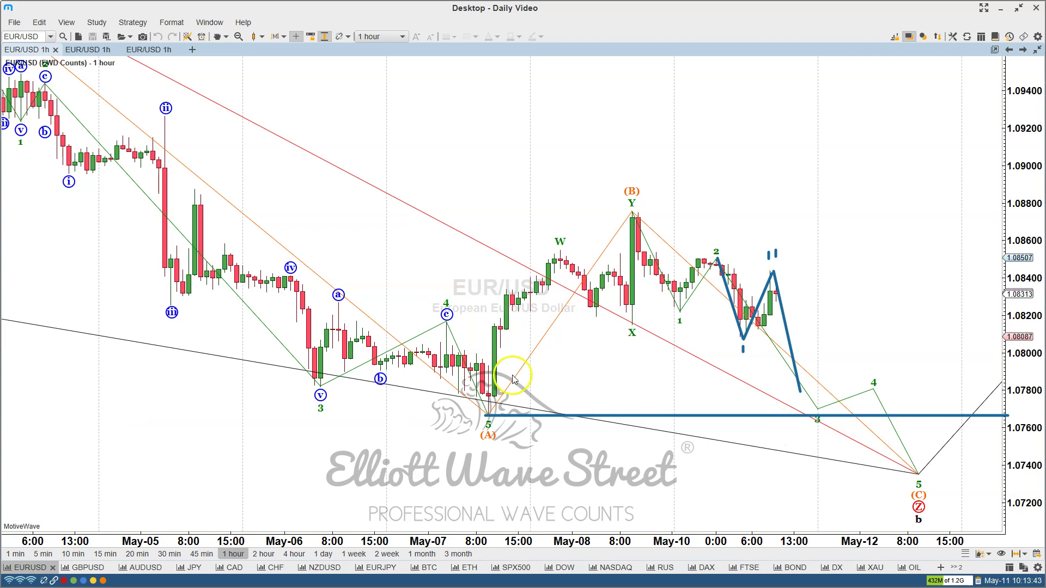
key("Escape")
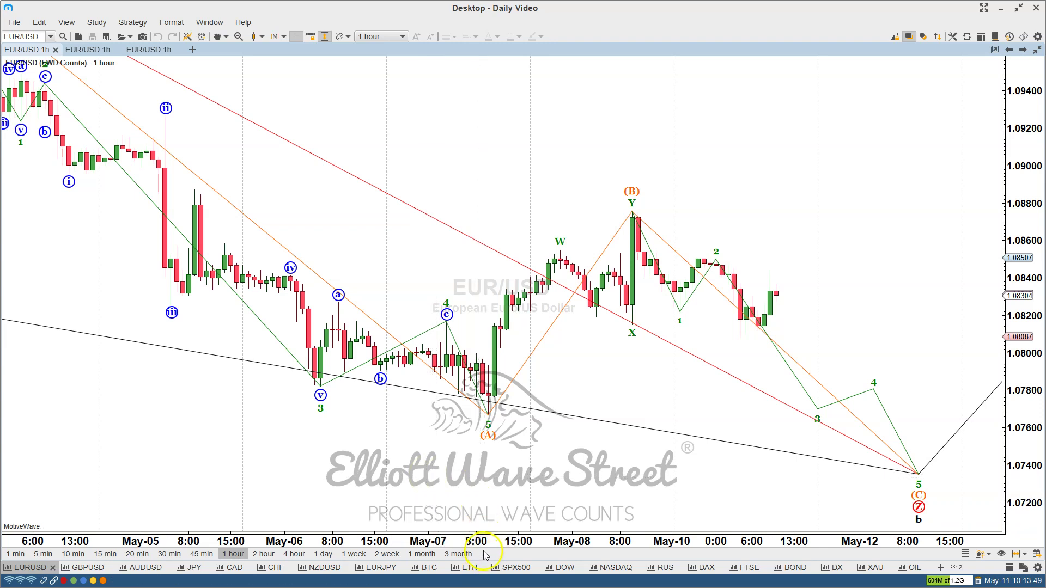
Step: Open the SPX500 daily chart and draw an upward arrow along the rally from the March low to about 2990
left_click(509, 568)
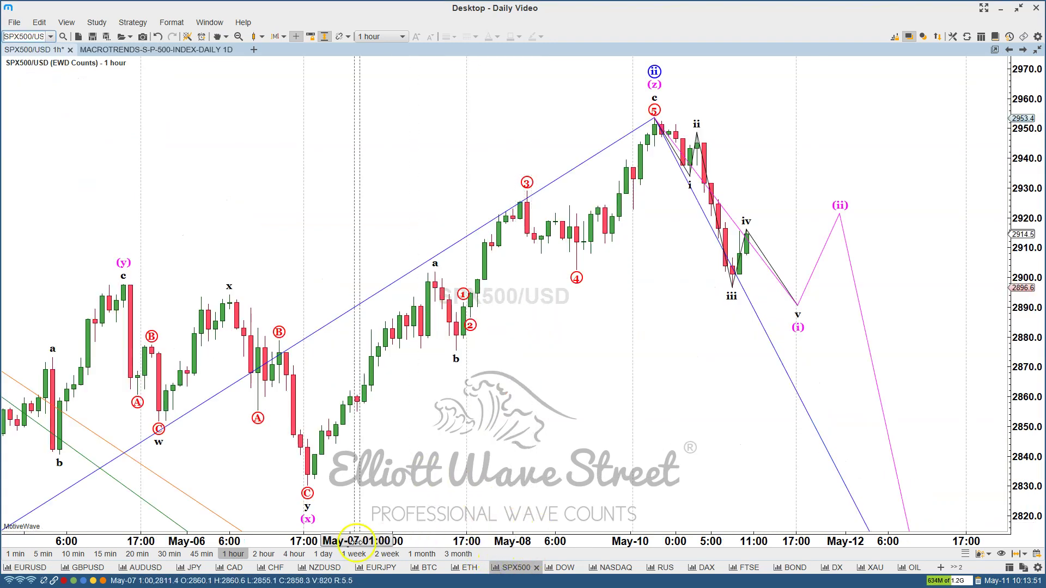
left_click(322, 554)
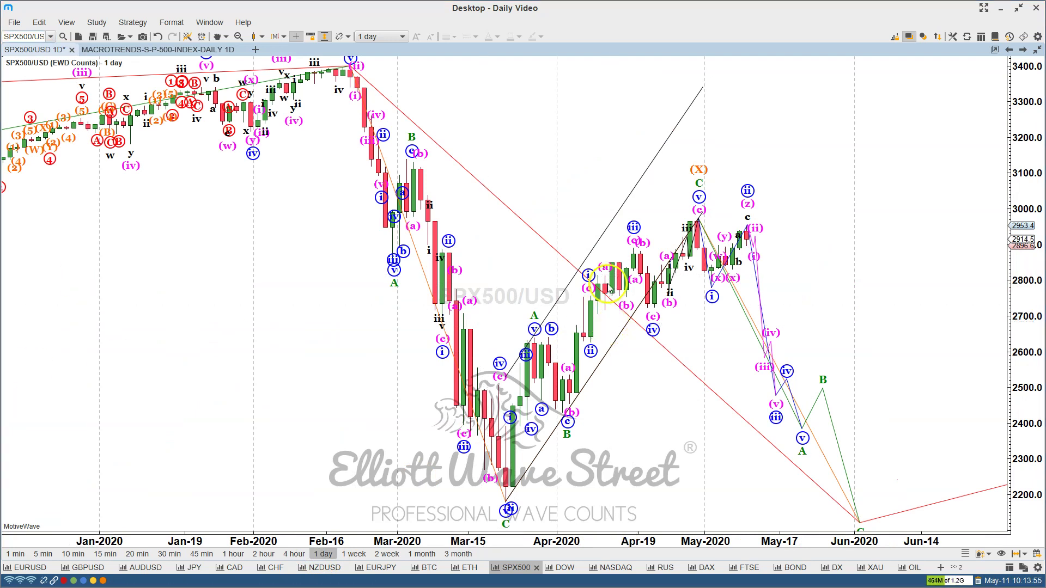
mouse_move(482, 479)
left_mouse_down()
mouse_move(669, 214)
mouse_move(667, 244)
left_mouse_up()
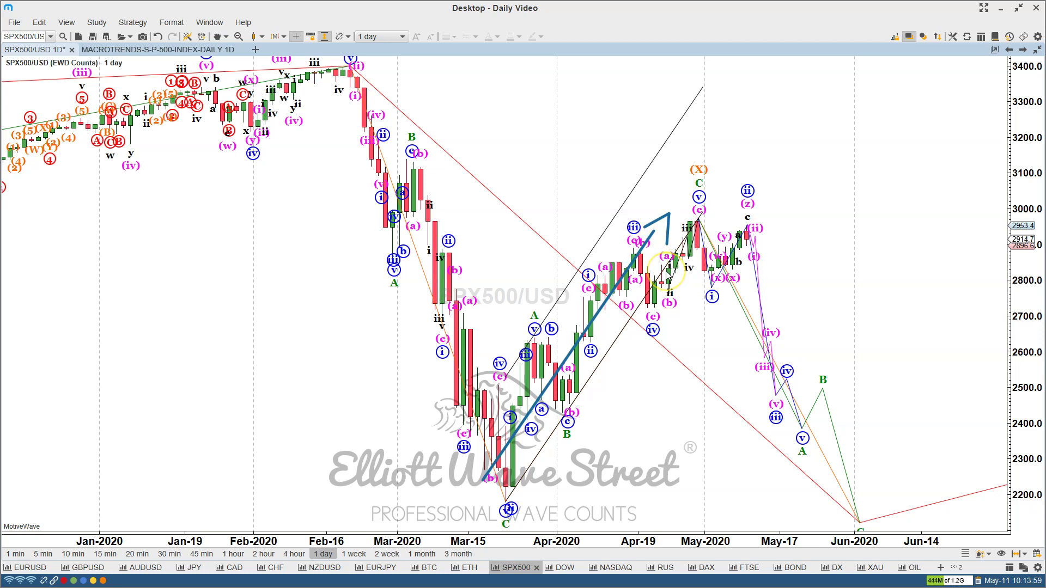
Step: Trace the drop from the wave (X) top to wave i and the rebound to wave ii, finishing with an arrowhead
left_click(705, 246)
left_click(699, 220)
left_click(712, 288)
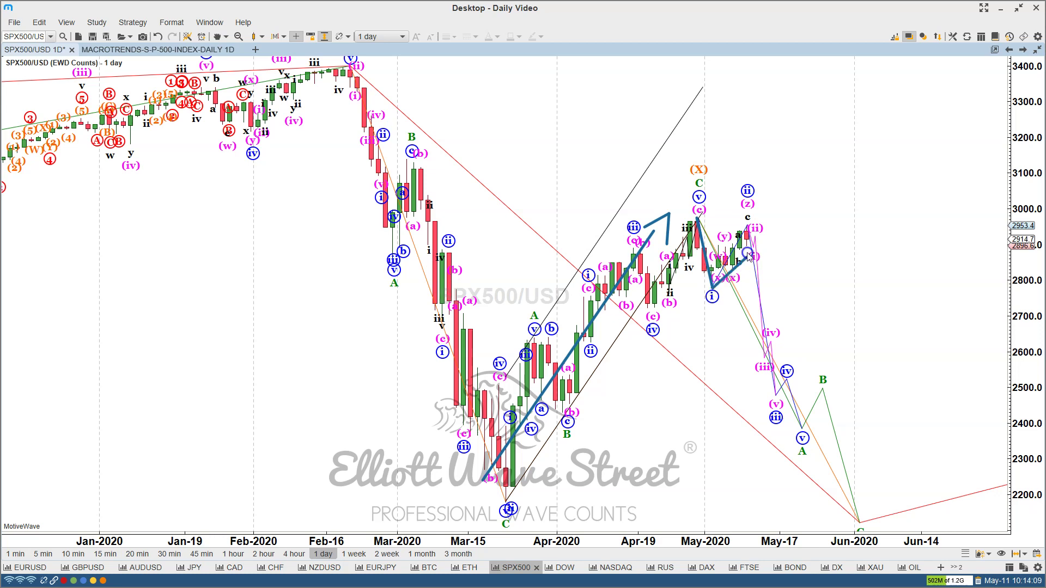
left_click(748, 224)
left_click(760, 212)
Step: Draw horizontal lines at the (X) high and March low plus a decline from wave ii to the final C target, and clear the drawings
mouse_move(692, 219)
left_mouse_down()
mouse_move(790, 219)
mouse_move(757, 245)
mouse_move(859, 521)
left_mouse_up()
left_click_drag(494, 500, 887, 499)
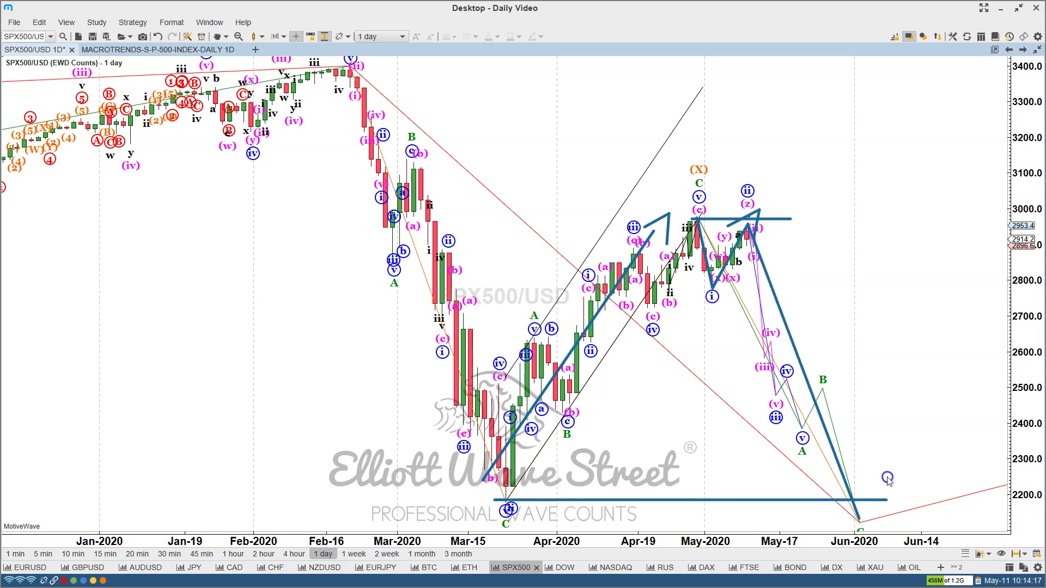
left_click(441, 338)
key("Escape")
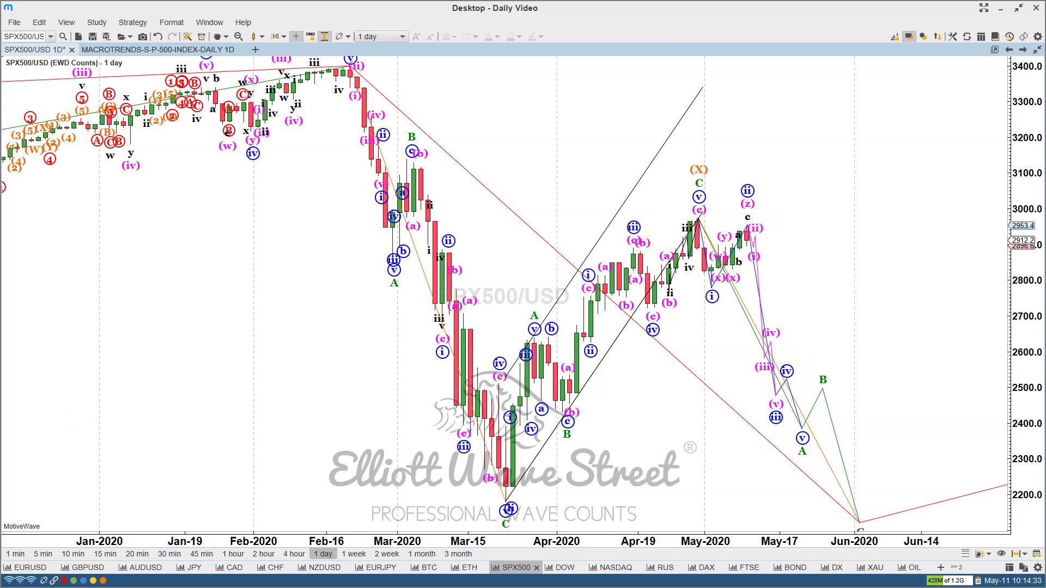
Step: Switch the SPX500 chart to 4 hour and draw a horizontal line from the wave (X) high past wave ii
left_click(294, 554)
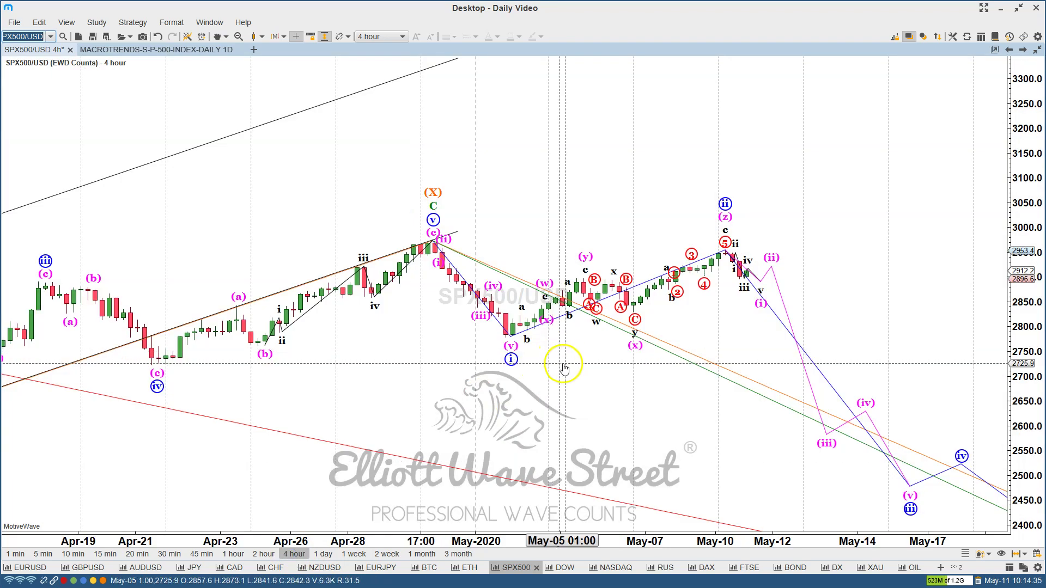
scroll(564, 373, "down", 1)
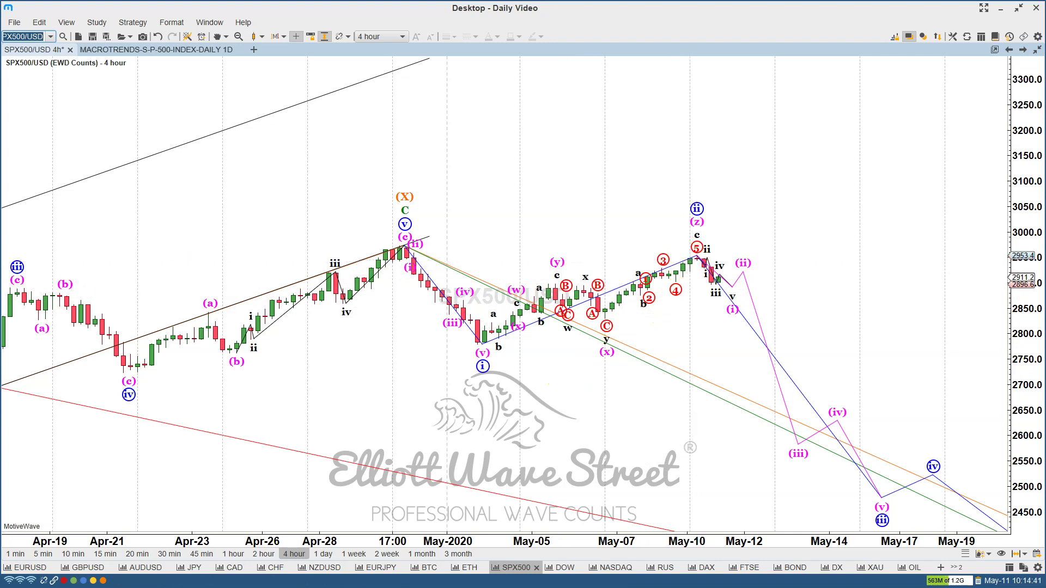
left_click(276, 285)
left_click_drag(398, 246, 850, 233)
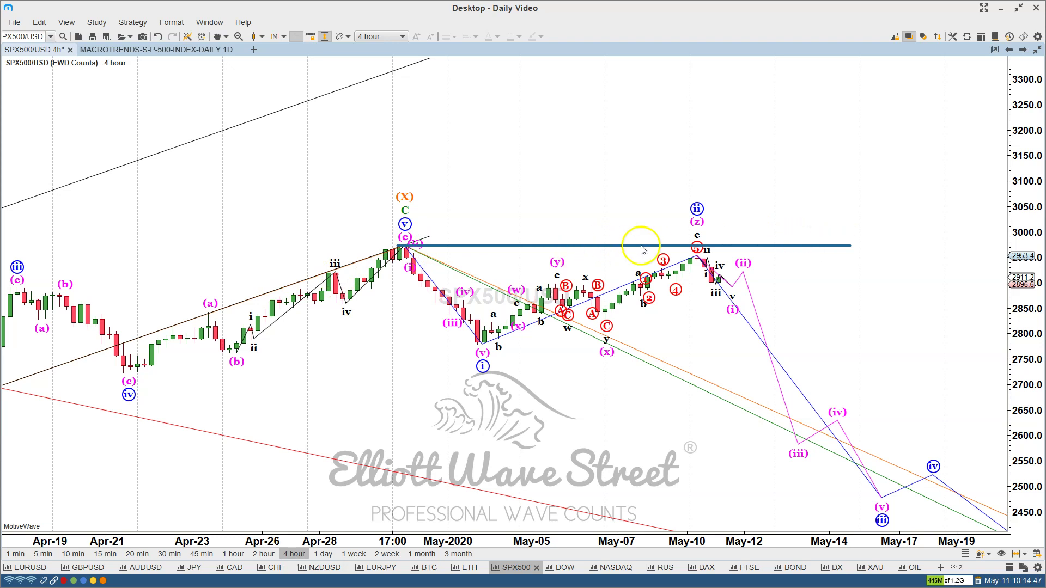
Step: Mark an x on the line above (ii), draw a rising line through it from the latest candles, and clear the drawings
left_click_drag(735, 233, 750, 244)
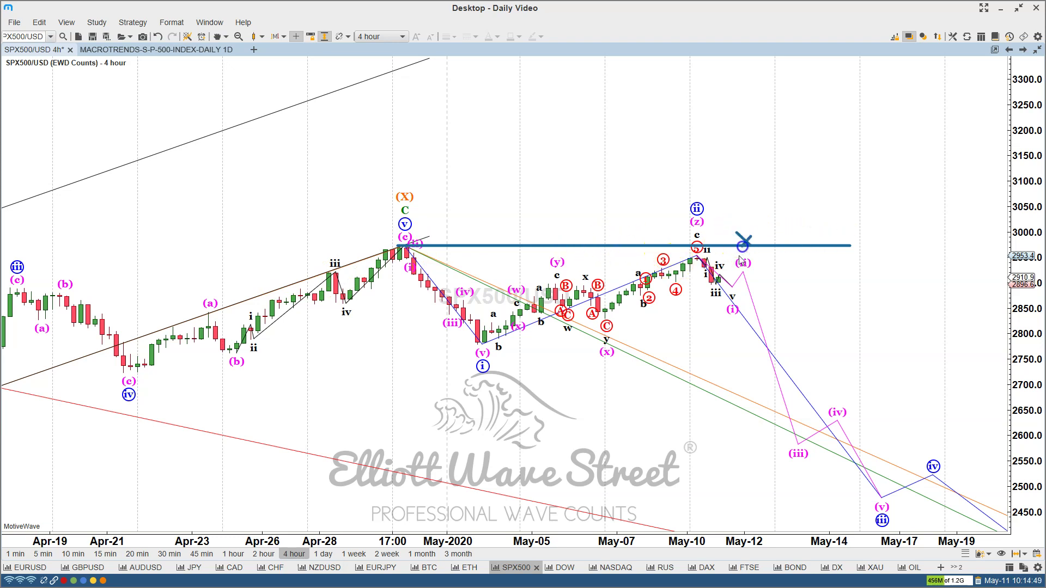
left_click_drag(726, 283, 804, 148)
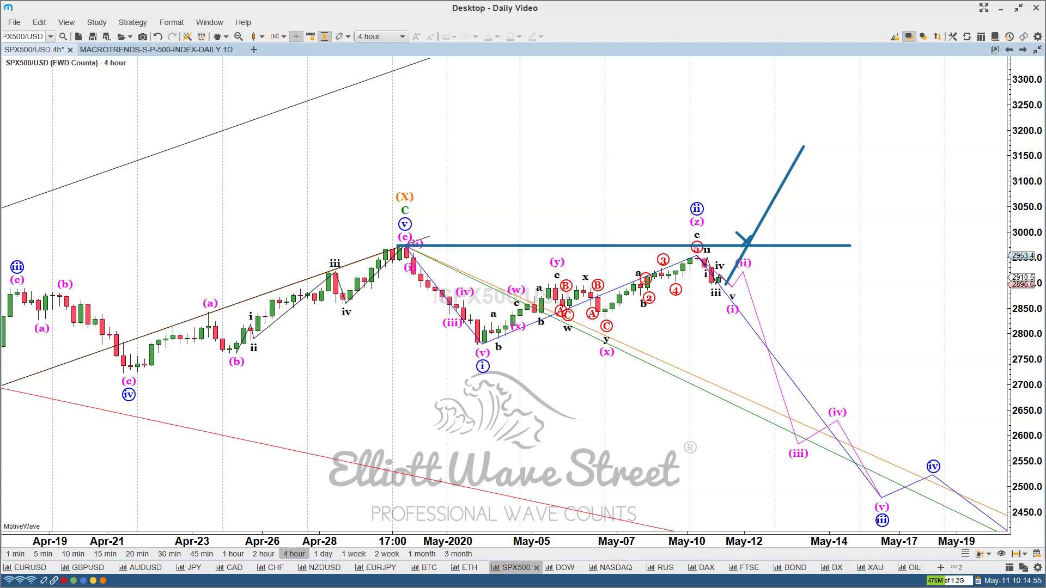
key("Escape")
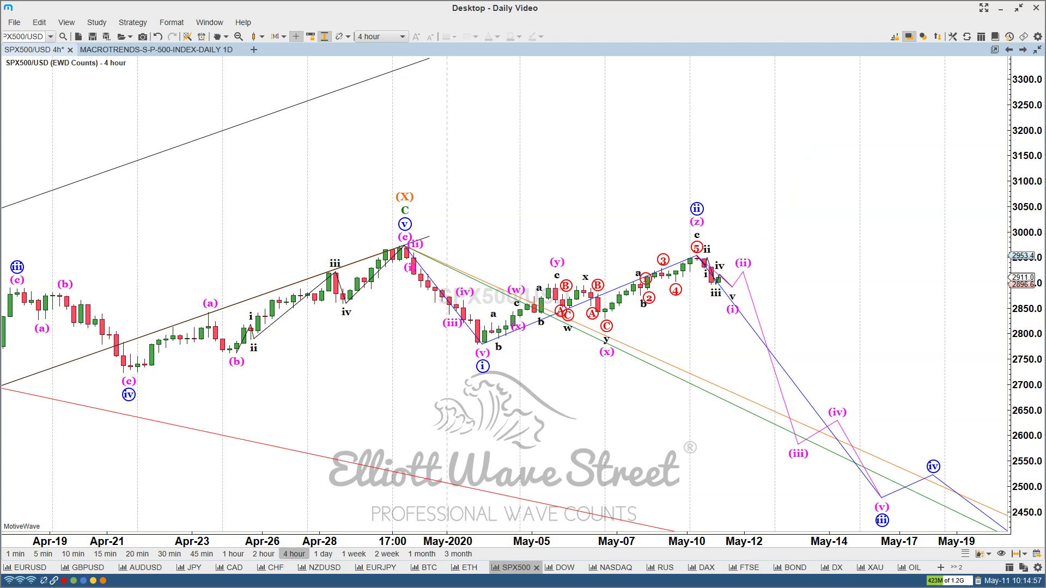
Step: Switch the SPX500 chart to 1 hour and trace the five-wave decline i to v from the wave ii top
left_click(233, 553)
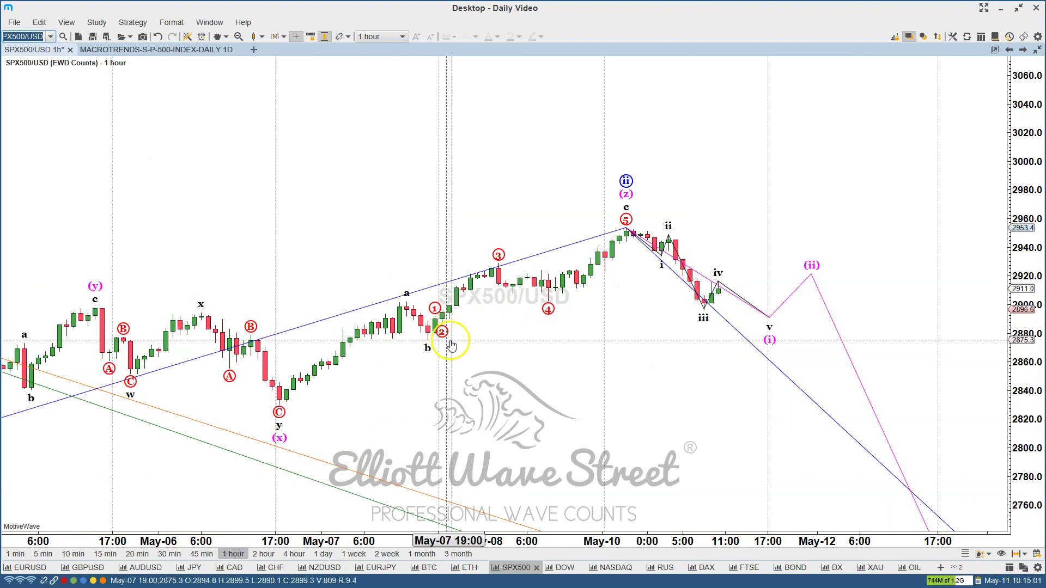
scroll(649, 319, "up", 1)
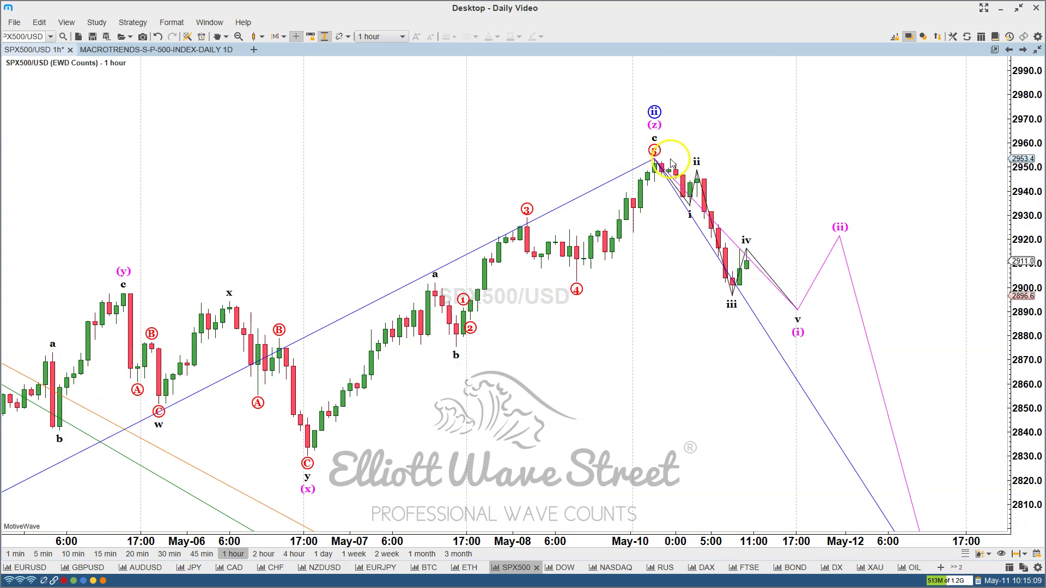
mouse_move(653, 158)
left_mouse_down()
mouse_move(691, 207)
mouse_move(697, 173)
mouse_move(731, 294)
mouse_move(746, 248)
mouse_move(793, 309)
left_mouse_up()
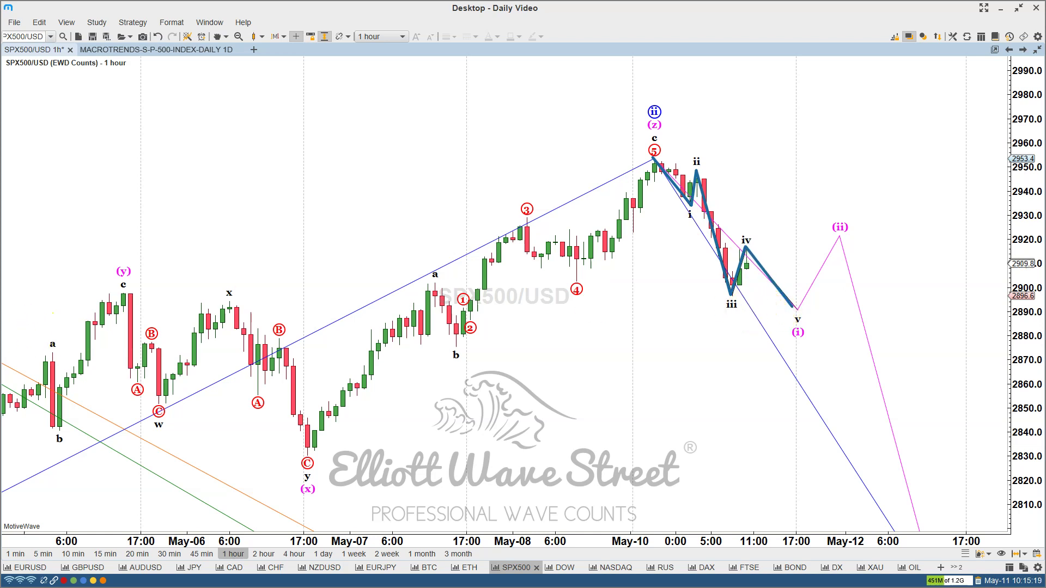
key("Escape")
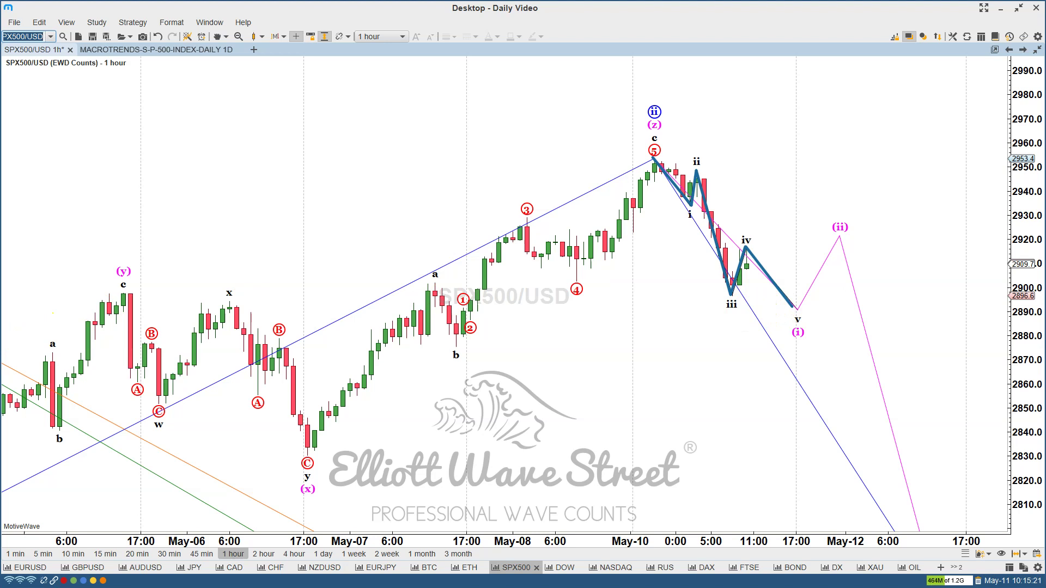
key("alt+Tab")
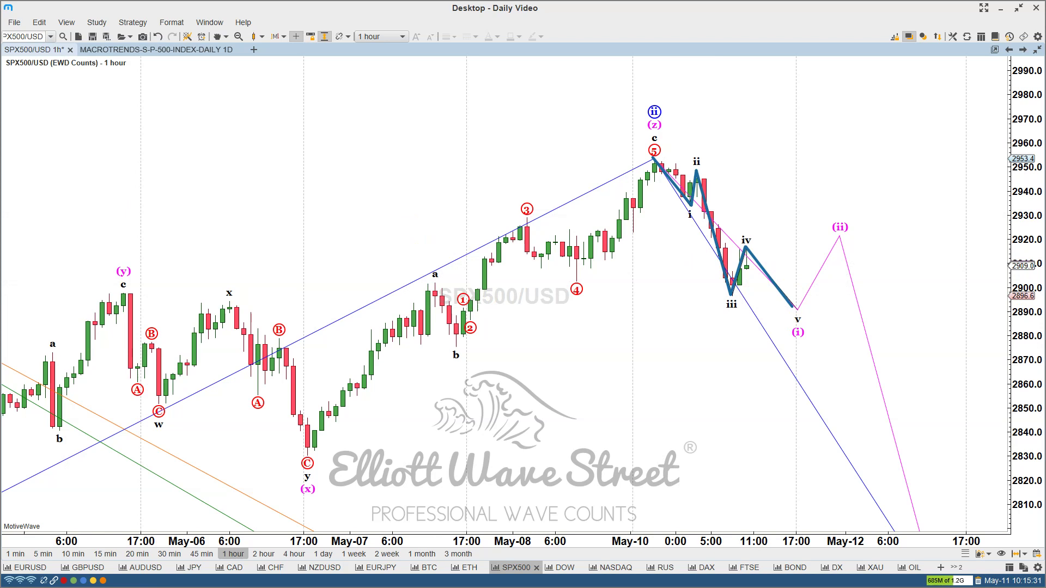
Step: Sketch a three-leg rebound from wave (i) up to the projected wave (ii)
left_click_drag(797, 310, 806, 279)
left_click(806, 274)
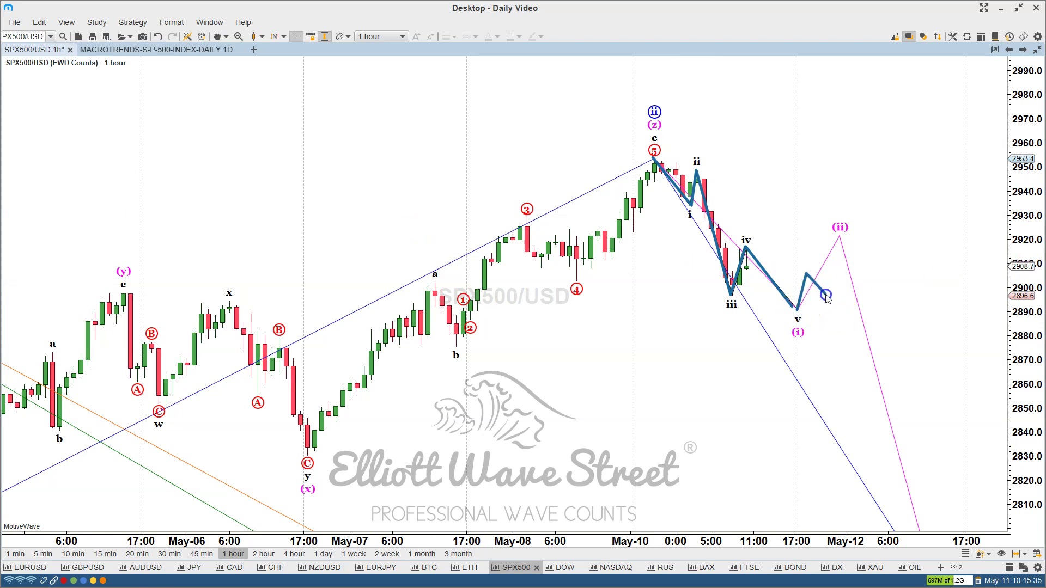
left_click(825, 295)
left_click(840, 240)
left_click(846, 254)
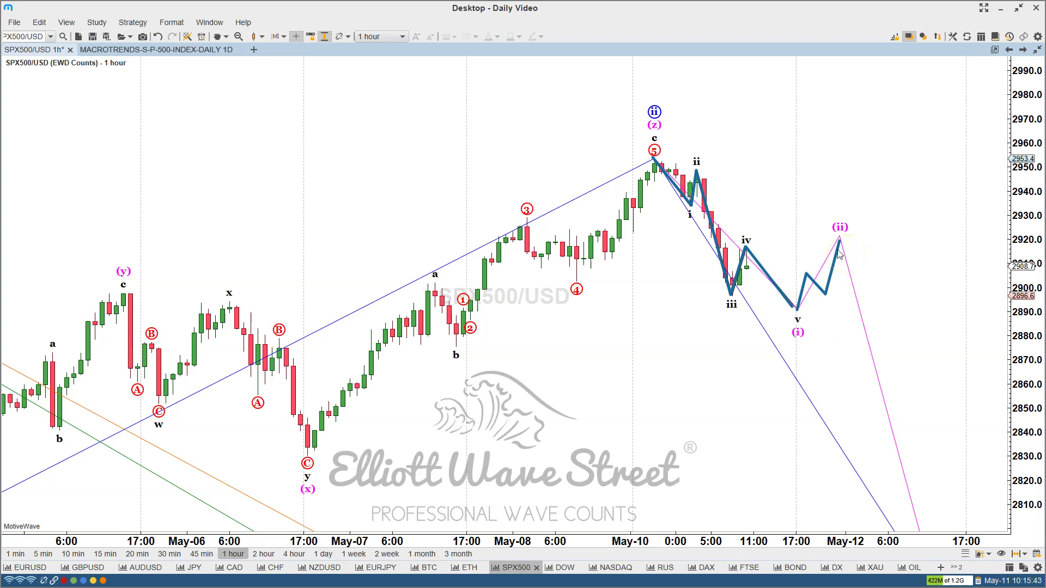
Step: Draw a small arrow pointing down at the projected wave (ii) high
left_click_drag(875, 194, 861, 213)
left_click(857, 223)
left_click(847, 240)
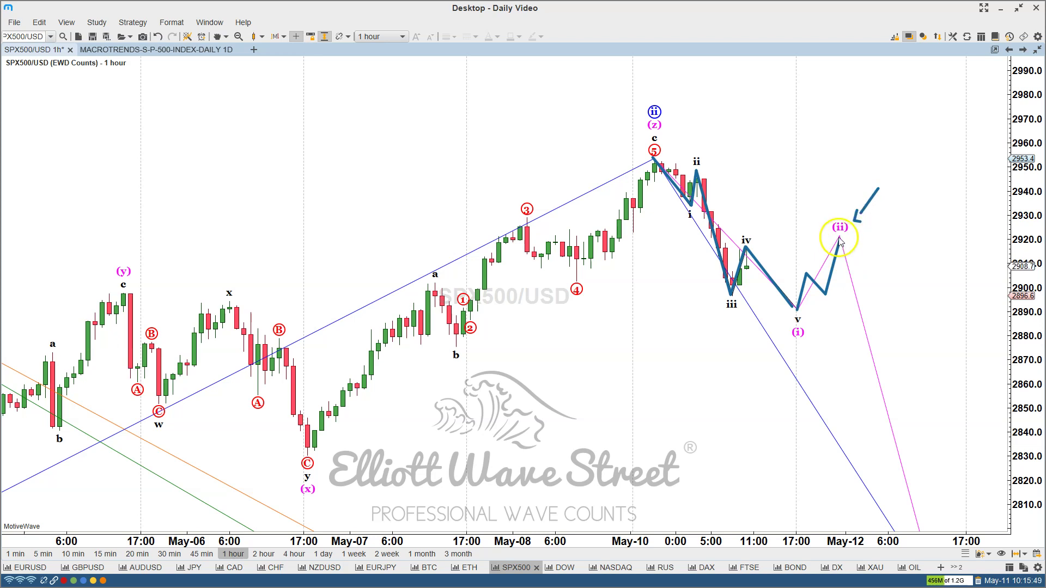
left_click(852, 263)
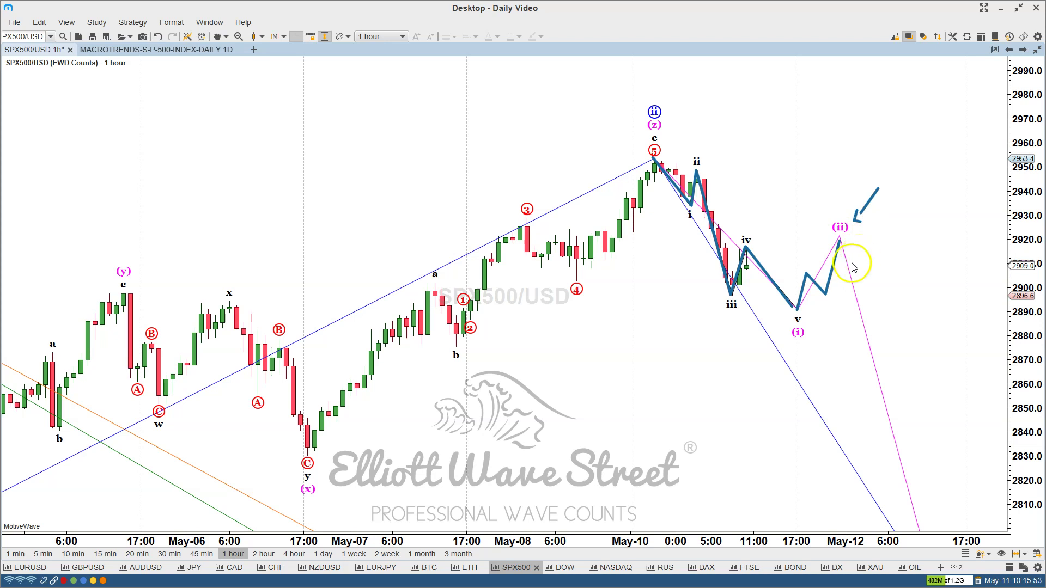
Step: Circle the i to v decline and the wave (ii) rebound in pink, and add a check mark beside the blue wave ii top
left_click(89, 335)
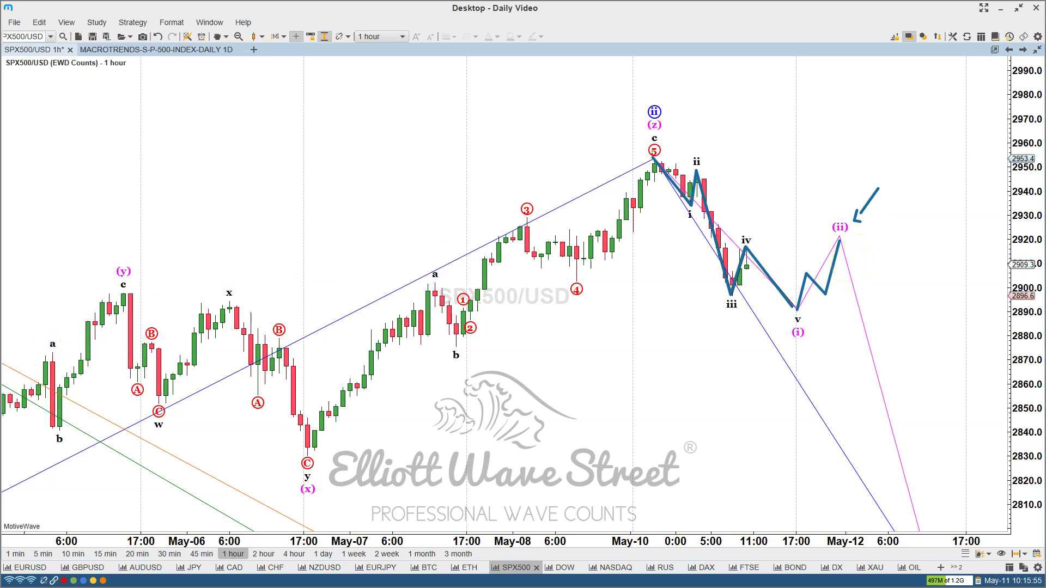
mouse_move(803, 227)
left_mouse_down()
mouse_move(763, 175)
mouse_move(642, 195)
mouse_move(770, 339)
mouse_move(774, 191)
left_mouse_up()
mouse_move(889, 150)
left_mouse_down()
mouse_move(824, 227)
mouse_move(800, 324)
mouse_move(914, 205)
mouse_move(850, 152)
left_mouse_up()
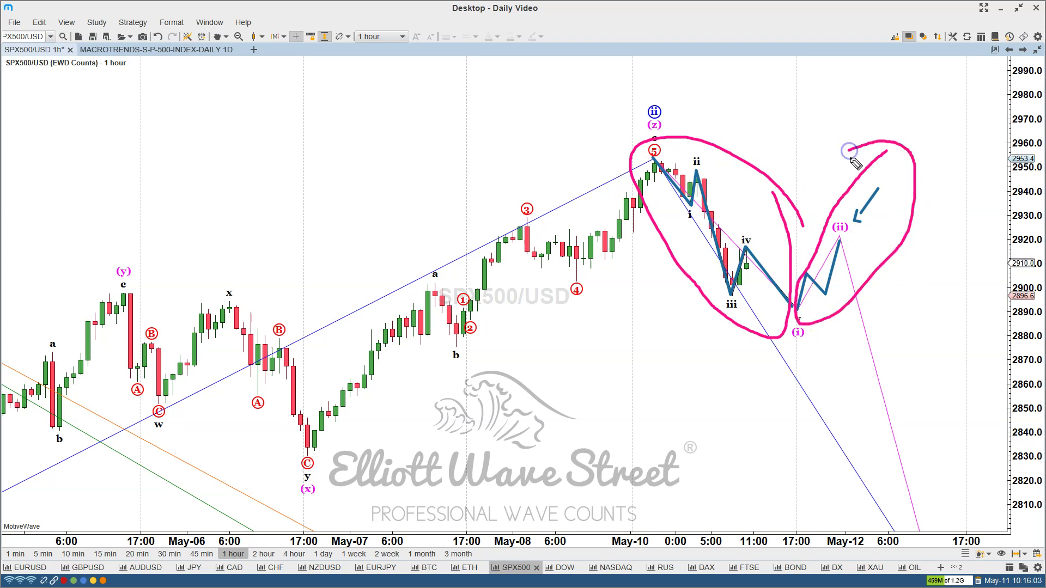
mouse_move(672, 104)
left_mouse_down()
mouse_move(677, 117)
mouse_move(687, 102)
left_mouse_up()
left_click_drag(699, 81, 701, 84)
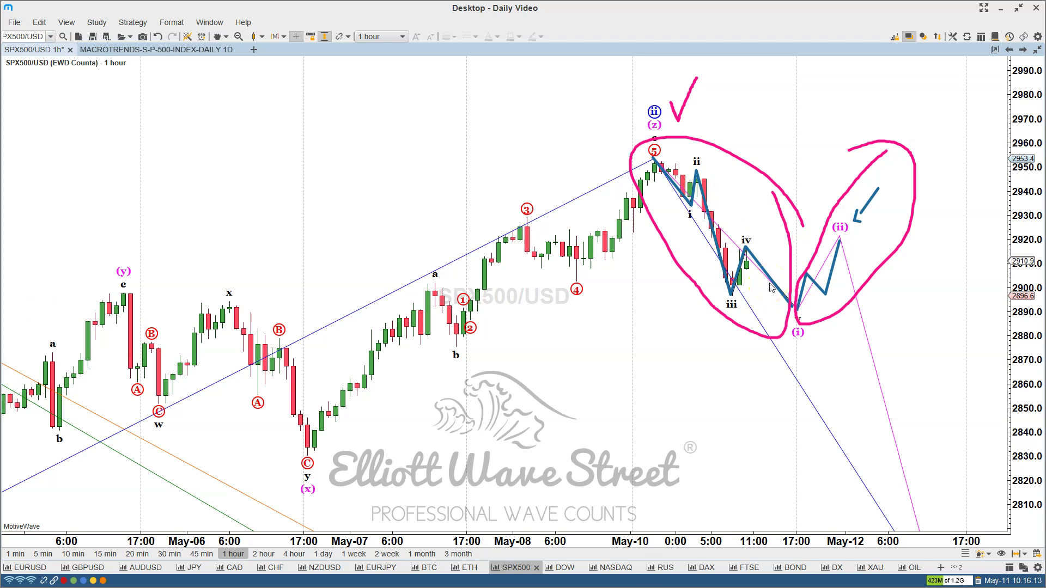
Step: Draw a pink horizontal line at the wave ii high and a line rising through it from the wave iii low, and clear all drawings
left_click_drag(729, 289, 732, 304)
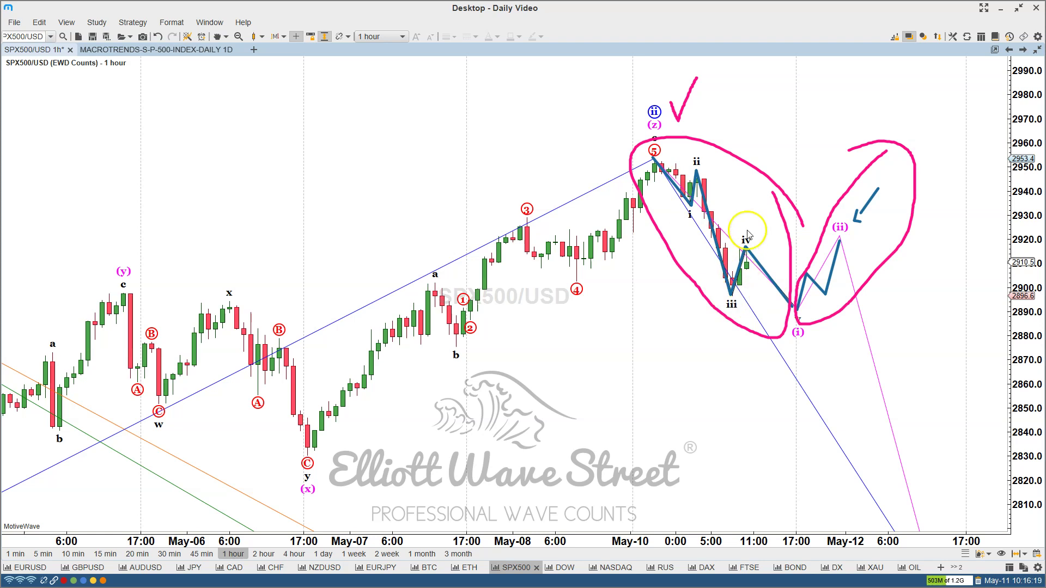
left_click_drag(644, 161, 1020, 166)
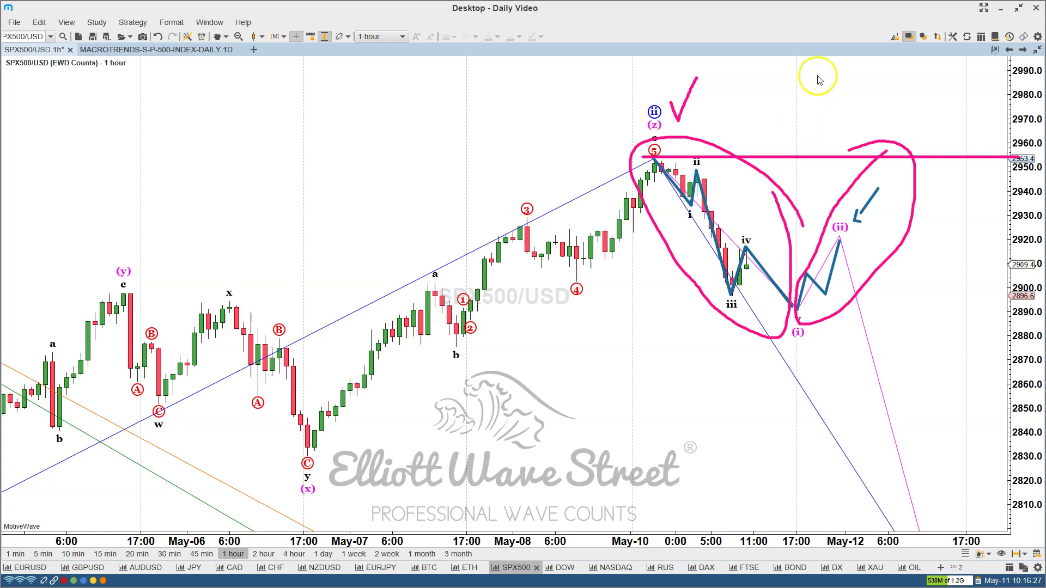
left_click_drag(729, 297, 799, 91)
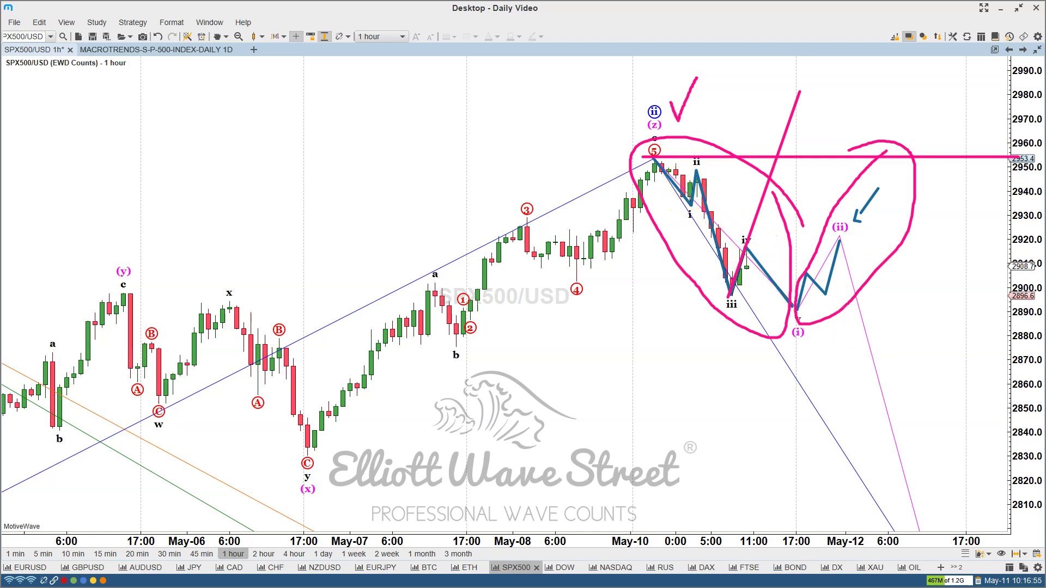
key("ctrl+shift+7")
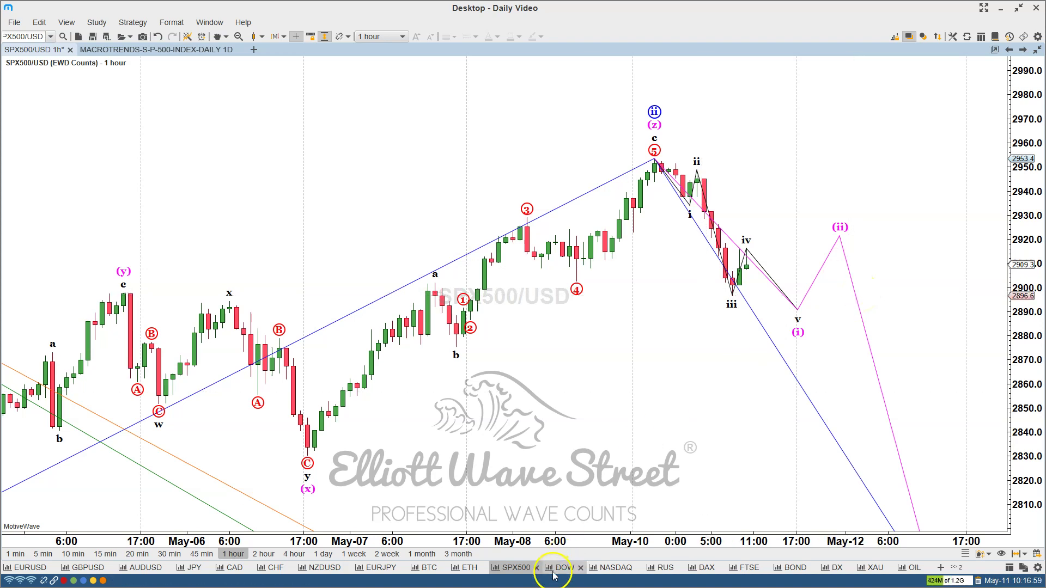
Step: Open the US Dollar Index hourly chart
left_click(831, 570)
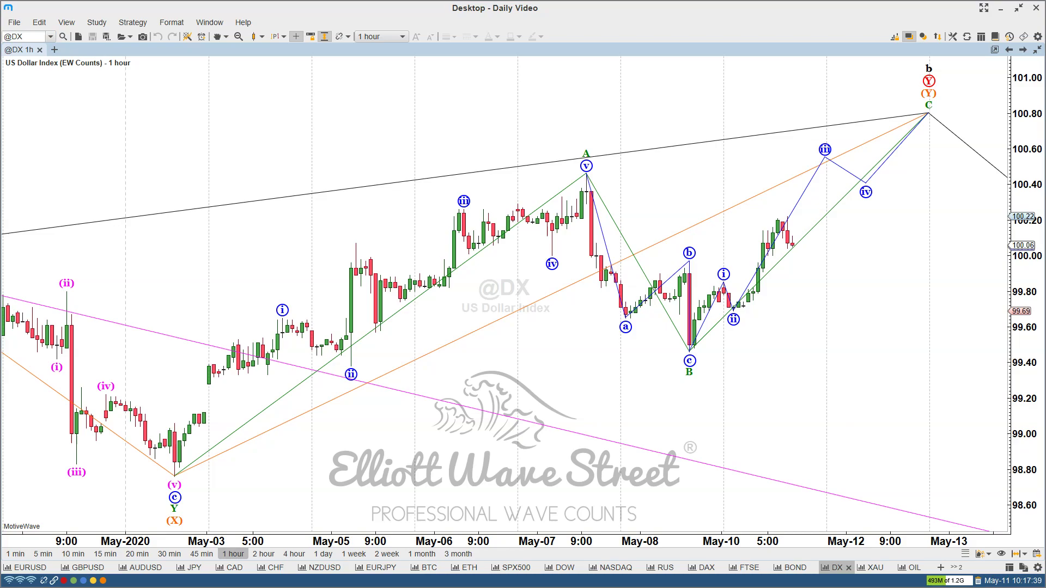
Step: Switch to the browser and show the Platinum Membership plans on the Elliott Wave Street membership page
left_click_drag(1, 163, 308, 1)
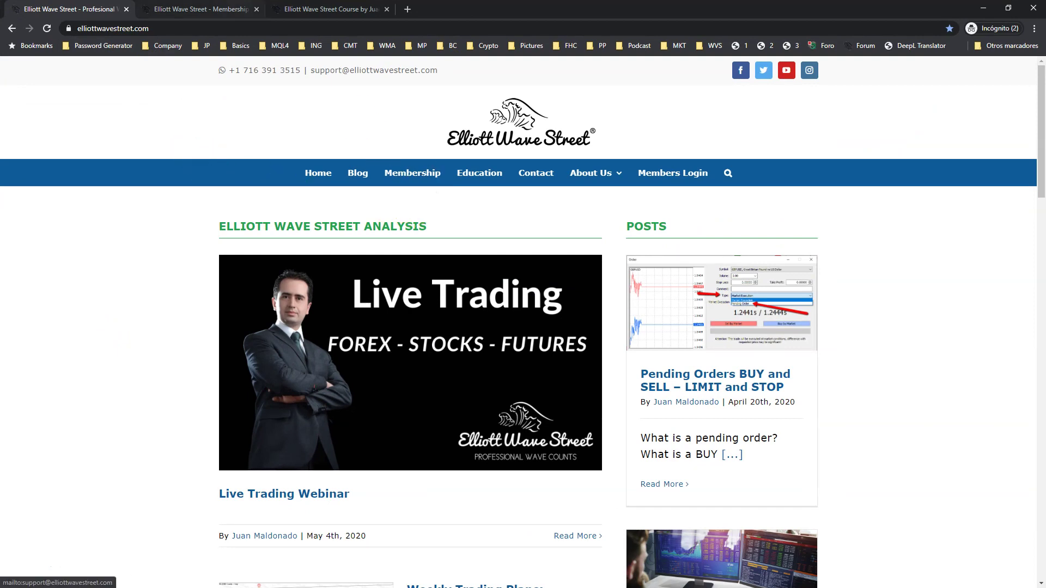
left_click(233, 9)
scroll(266, 254, "down", 8)
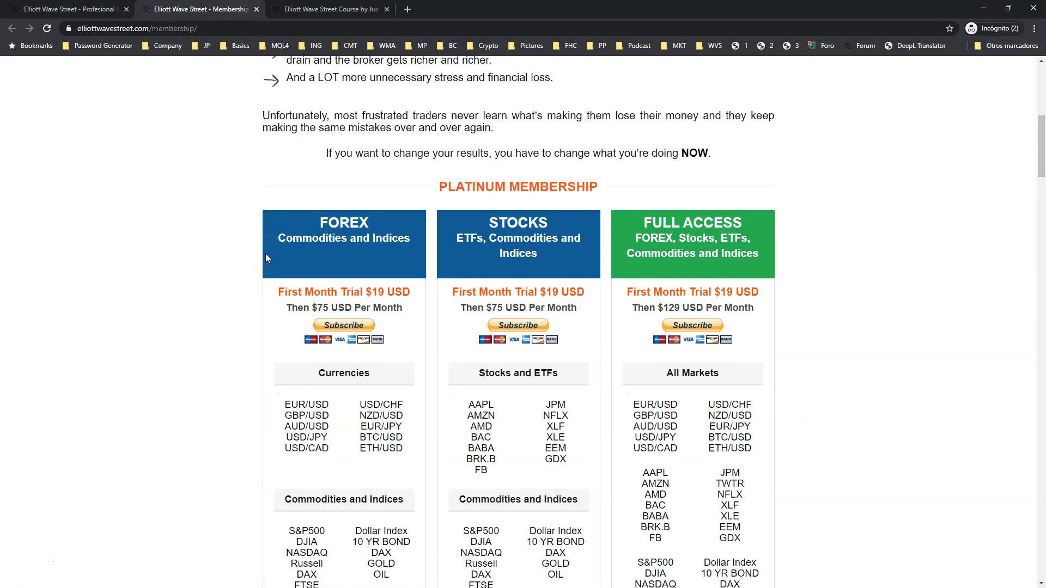